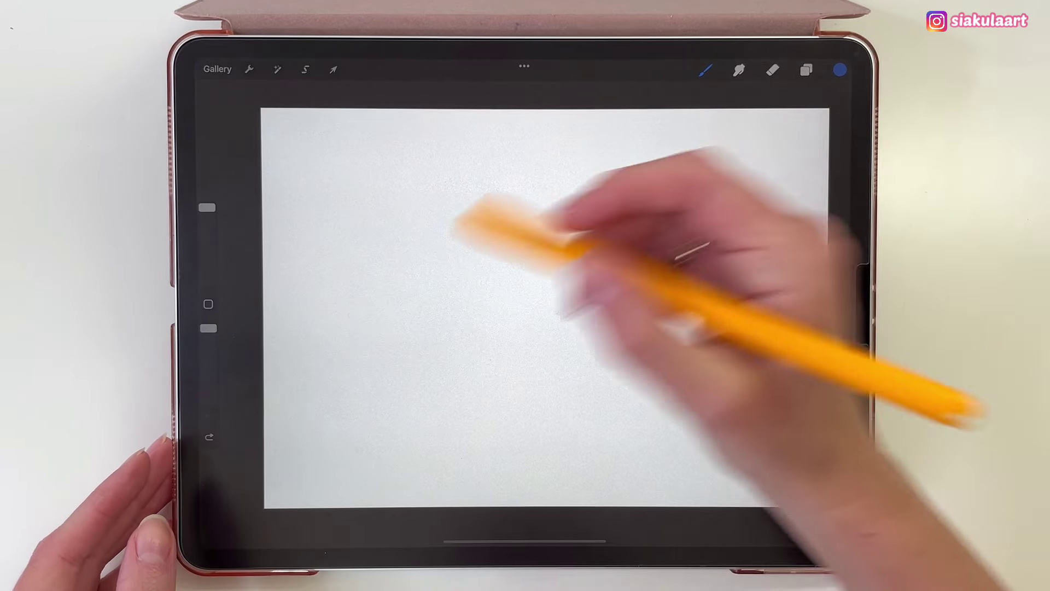
Step: Draw two wavy blue strokes across the canvas, then bring up the brush library
left_click_drag(350, 333, 461, 268)
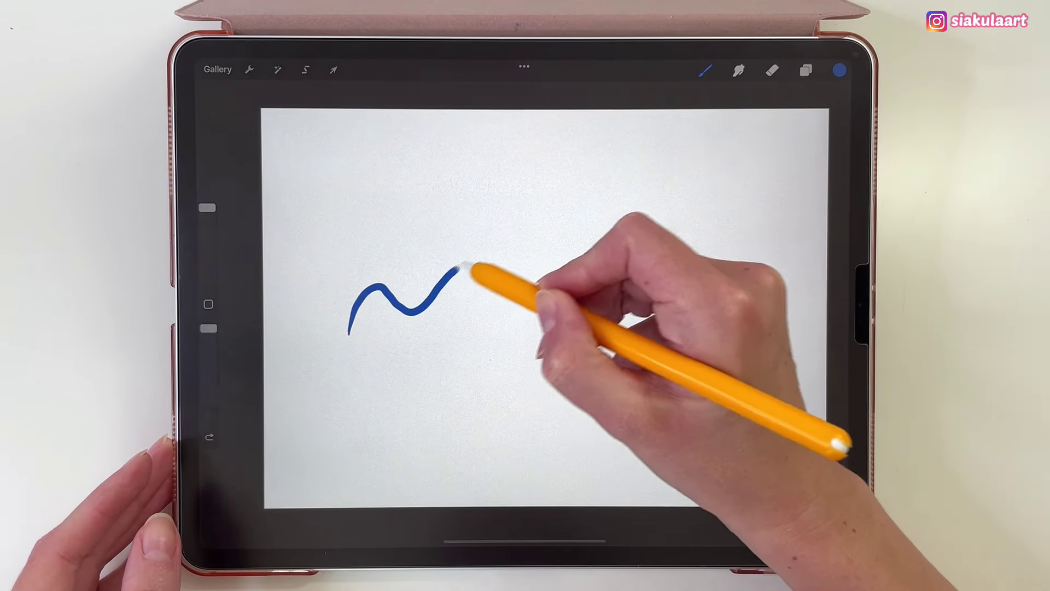
left_click_drag(461, 269, 745, 156)
mouse_move(352, 384)
left_mouse_down()
mouse_move(421, 410)
mouse_move(515, 403)
mouse_move(673, 320)
mouse_move(786, 186)
left_mouse_up()
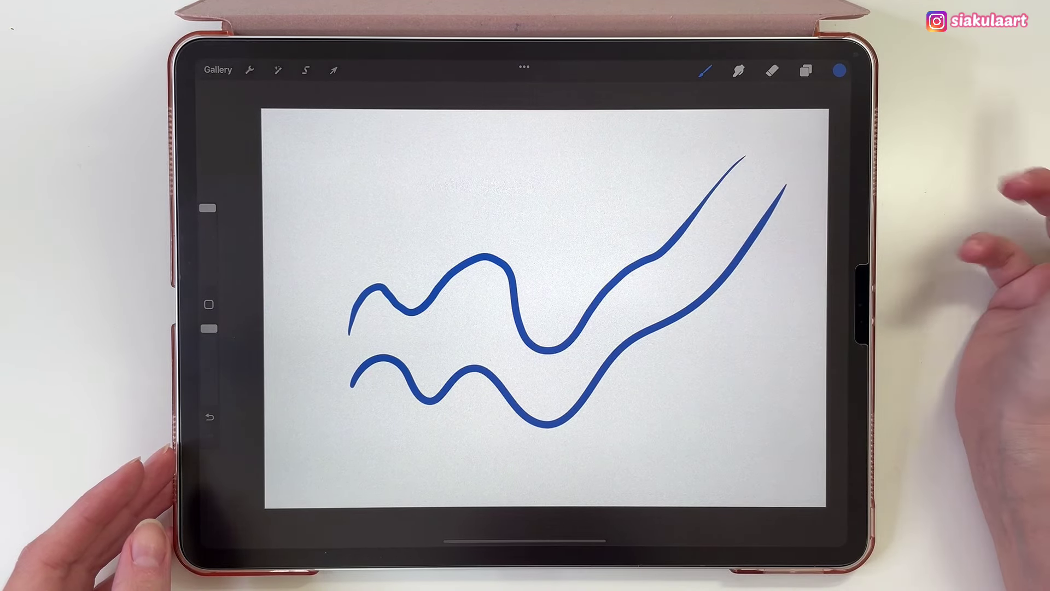
left_click(705, 70)
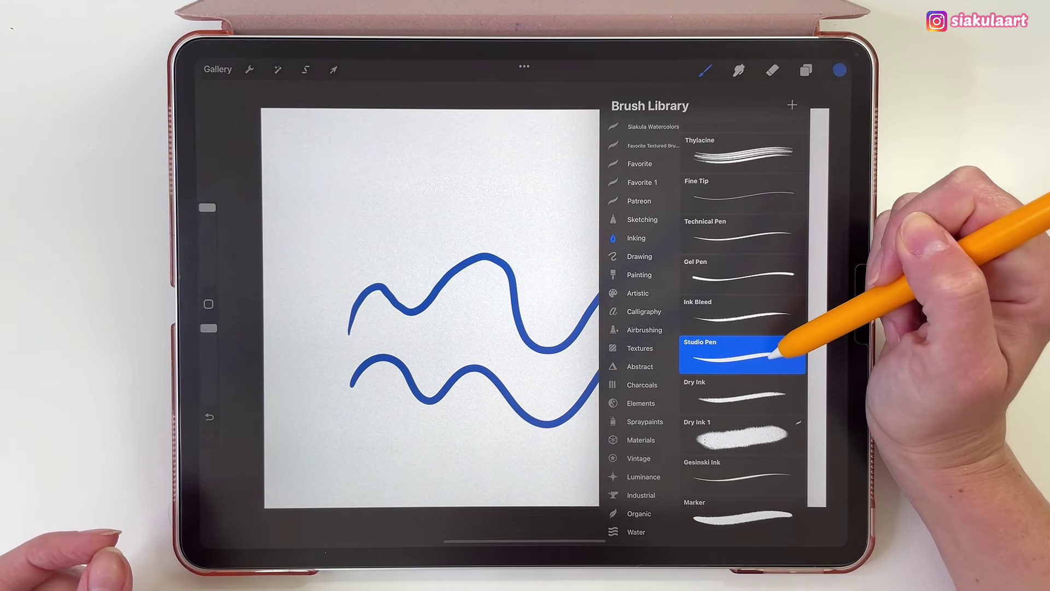
Step: In Studio Pen settings, set StreamLine and Stabilization to None, motion filtering to 1%, and test-draw
left_click(776, 351)
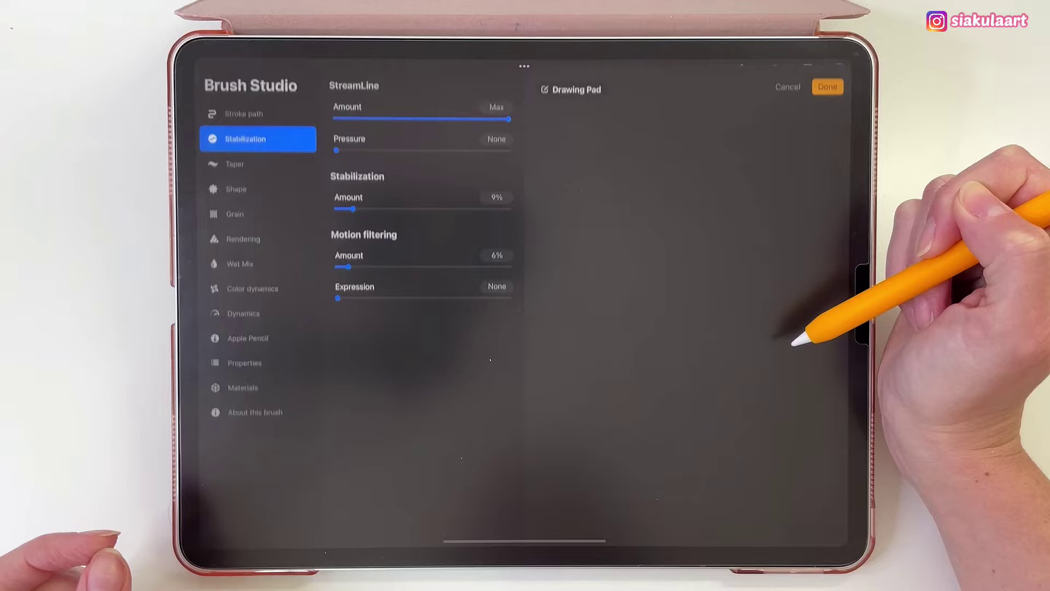
left_click_drag(563, 317, 668, 468)
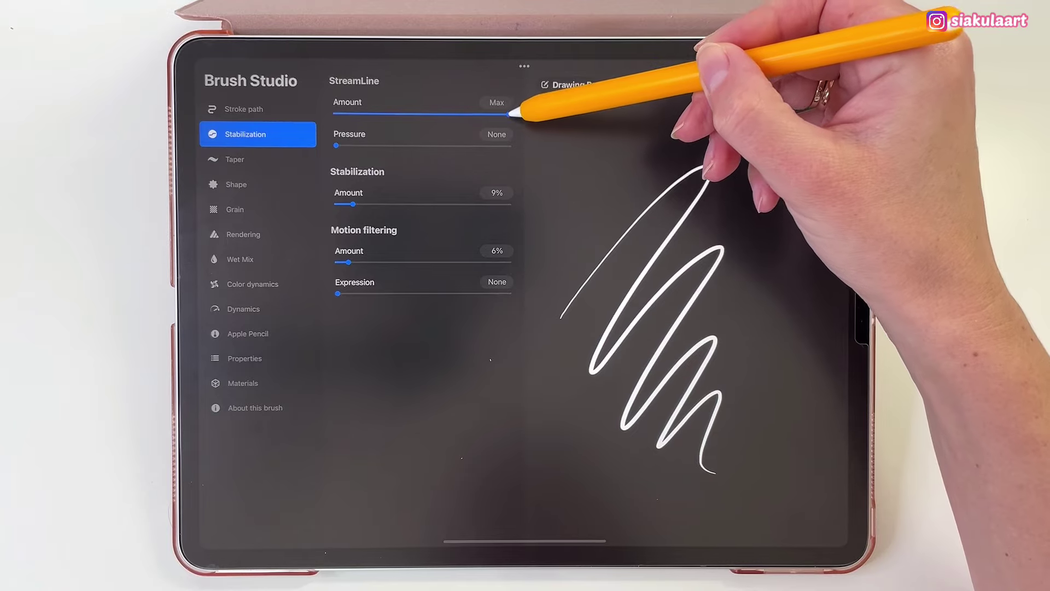
left_click_drag(513, 111, 336, 113)
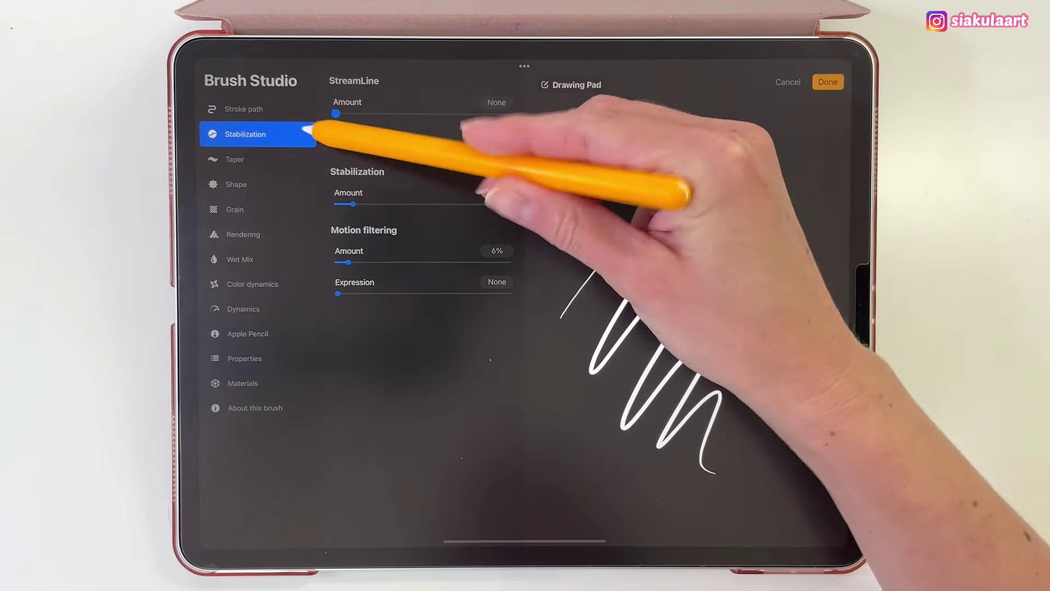
left_click_drag(353, 203, 337, 203)
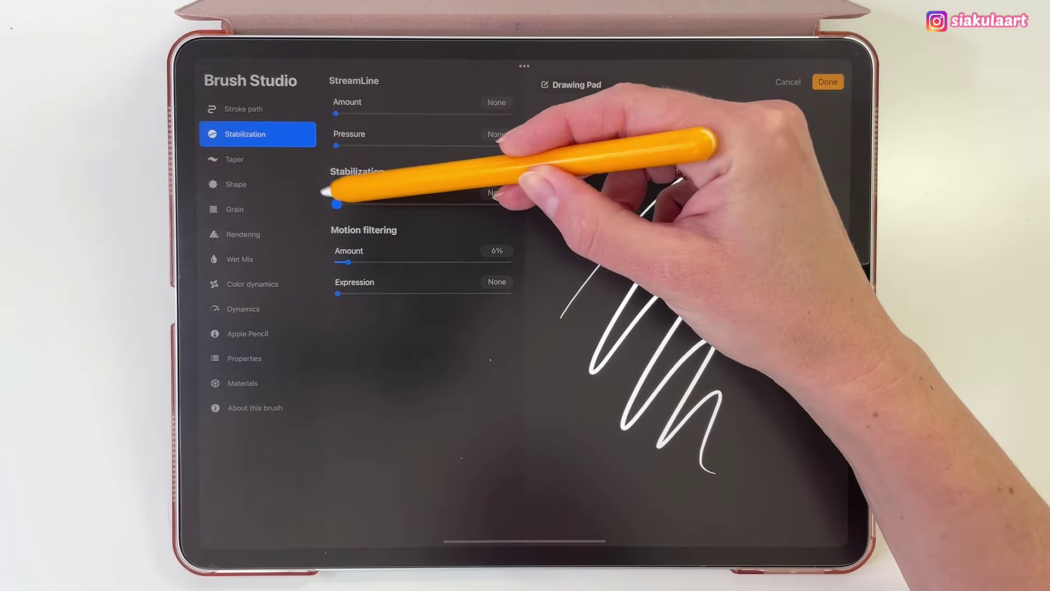
left_click_drag(348, 262, 337, 262)
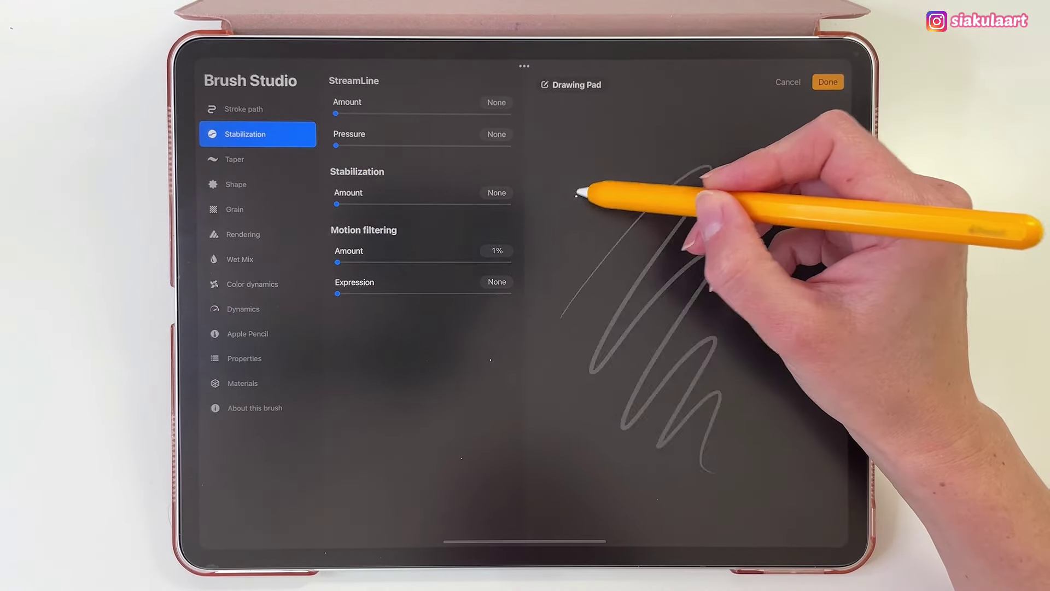
mouse_move(551, 251)
left_mouse_down()
mouse_move(722, 326)
mouse_move(820, 176)
left_mouse_up()
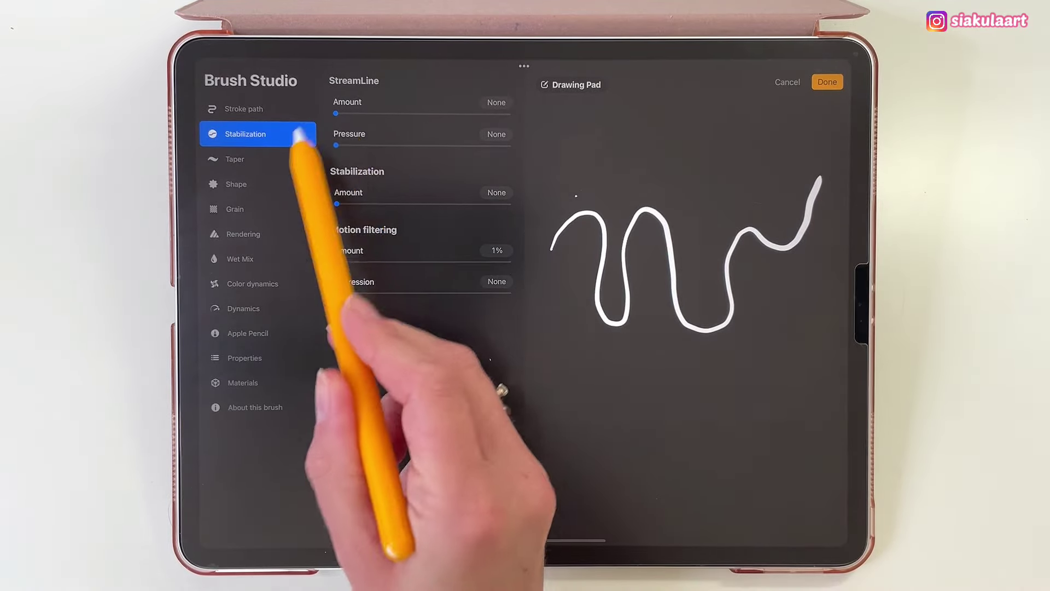
Step: Raise StreamLine to Max, try several Stabilization amounts, and leave Stabilization at 10%
left_click_drag(335, 115, 562, 116)
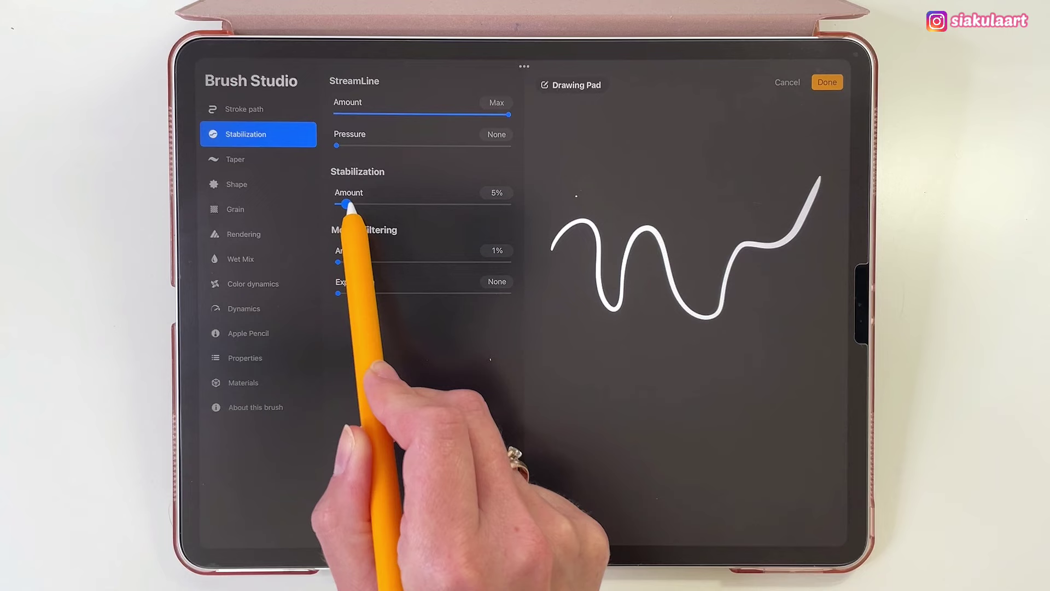
left_click_drag(347, 205, 465, 201)
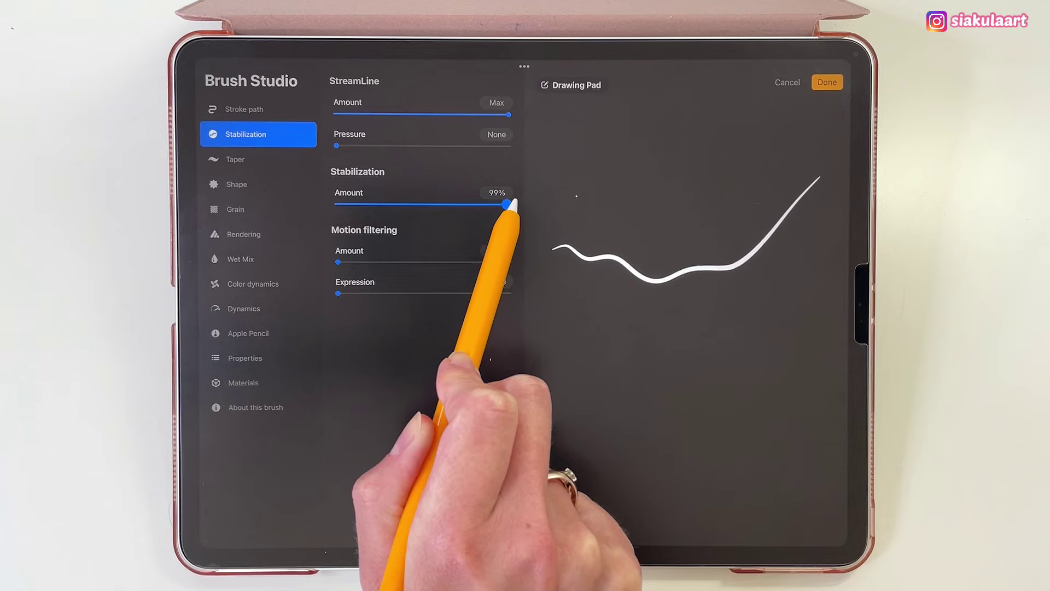
left_click_drag(505, 203, 357, 205)
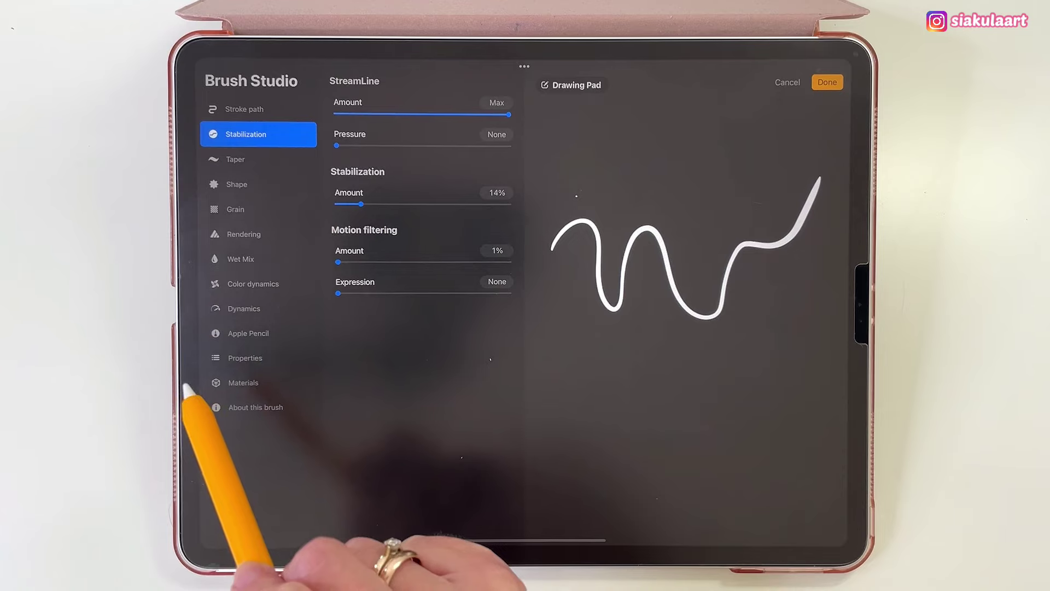
left_click_drag(361, 204, 337, 204)
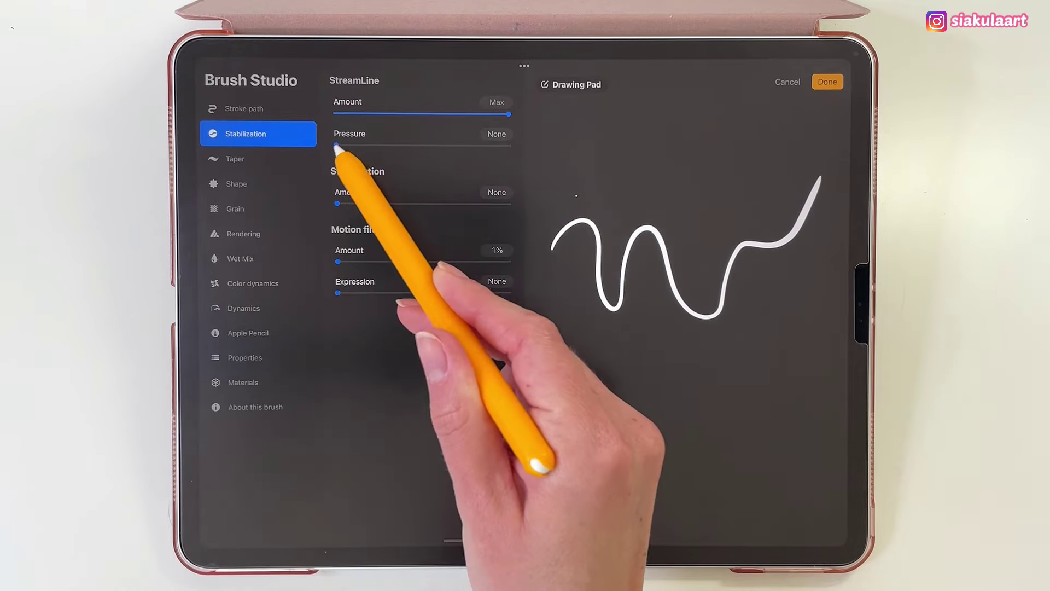
mouse_move(338, 145)
left_mouse_down()
mouse_move(507, 145)
mouse_move(336, 146)
left_mouse_up()
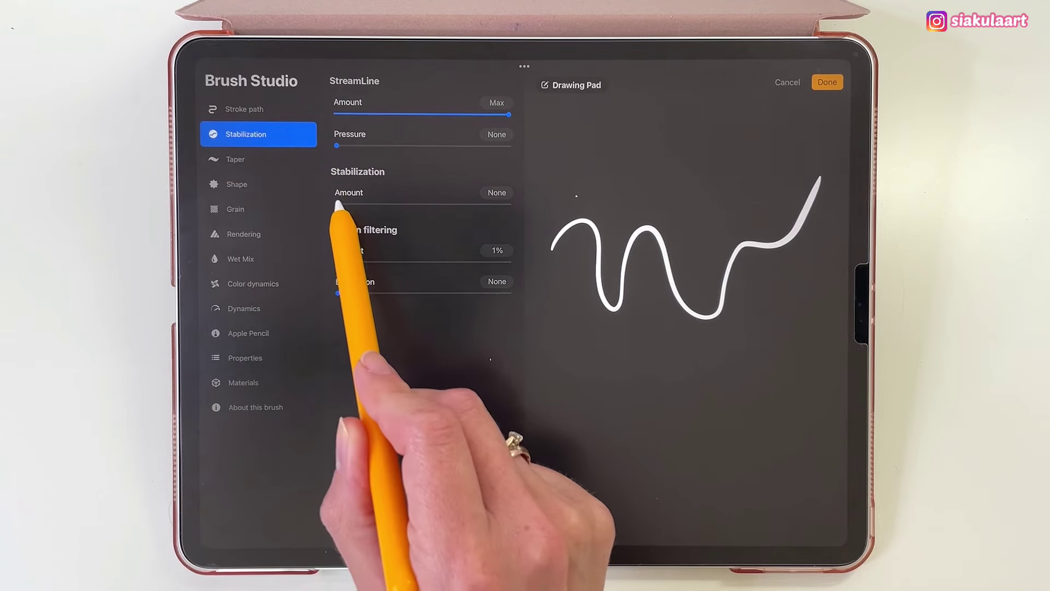
left_click_drag(351, 204, 354, 204)
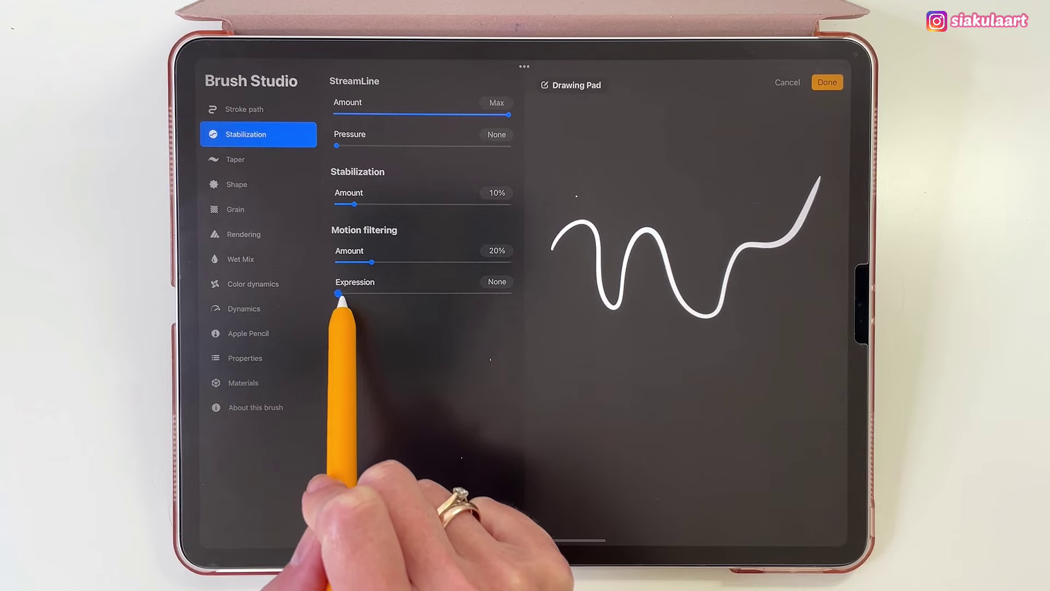
Step: Bring motion filtering expression down to 4%, then draw a test arc and wave on the pad
left_click_drag(357, 293, 352, 294)
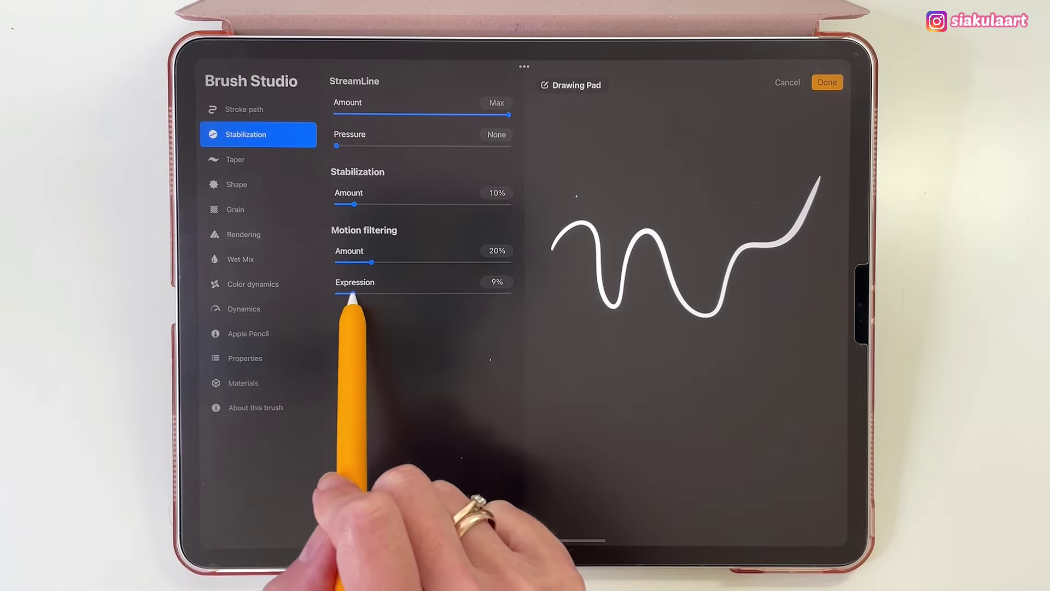
left_click_drag(353, 294, 344, 294)
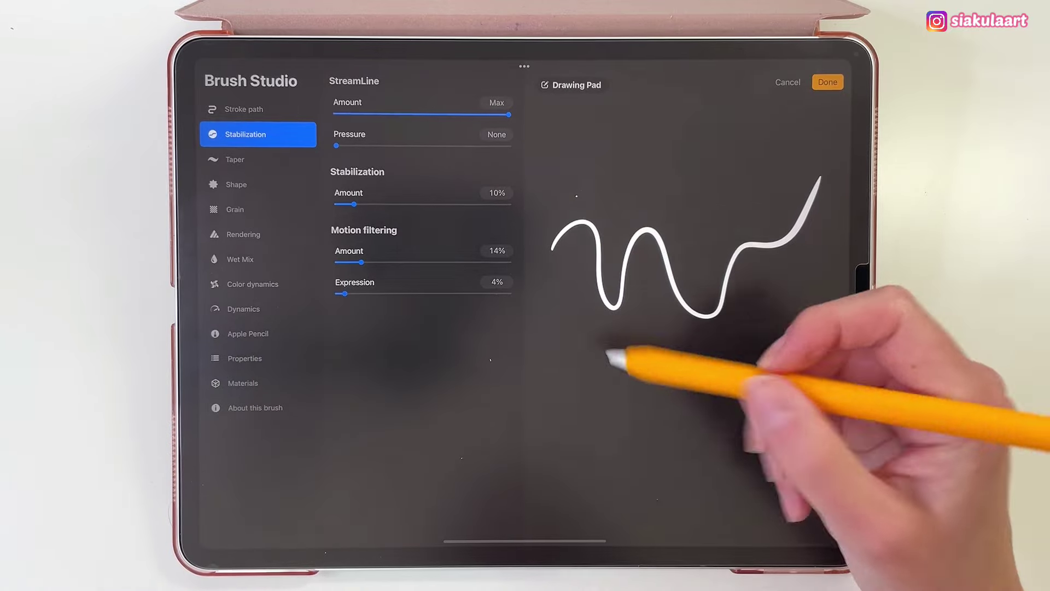
left_click_drag(578, 405, 843, 272)
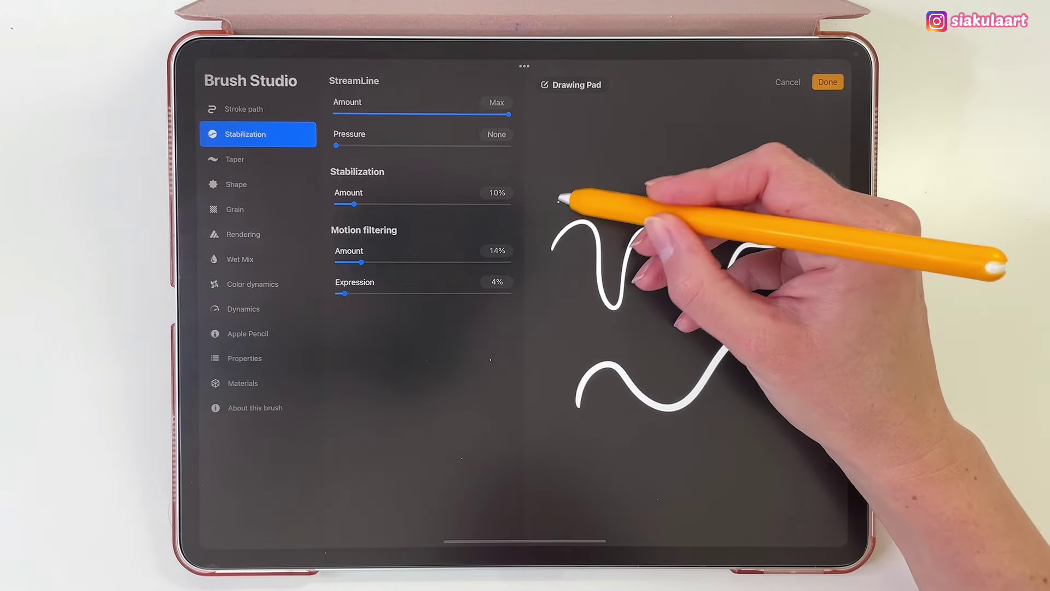
left_click_drag(559, 201, 821, 164)
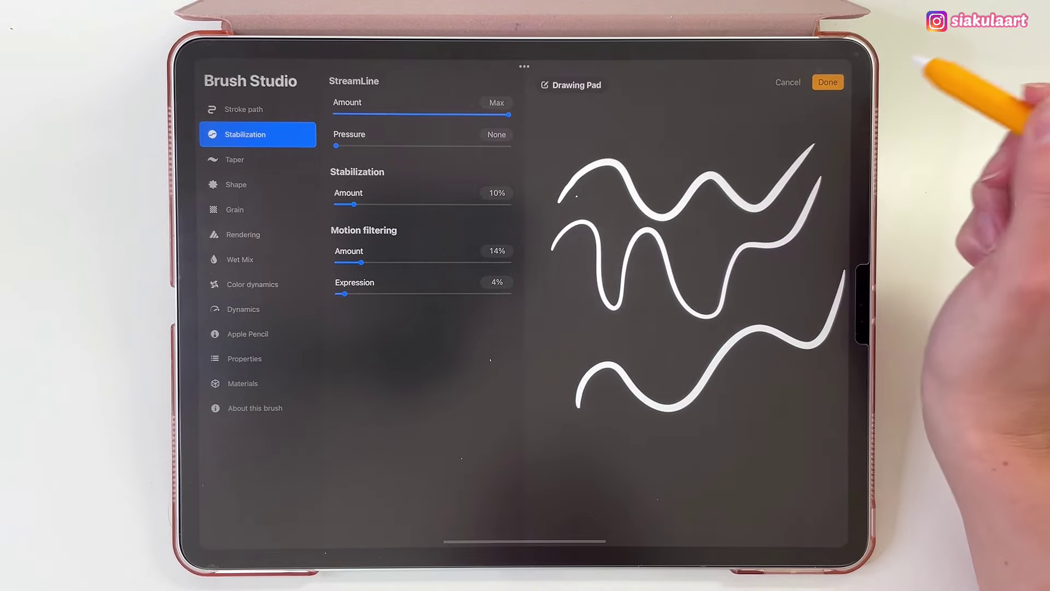
Step: Lower StreamLine below Max and scribble several zigzag test strokes on the Drawing Pad
mouse_move(661, 169)
left_mouse_down()
mouse_move(749, 117)
mouse_move(767, 212)
left_mouse_up()
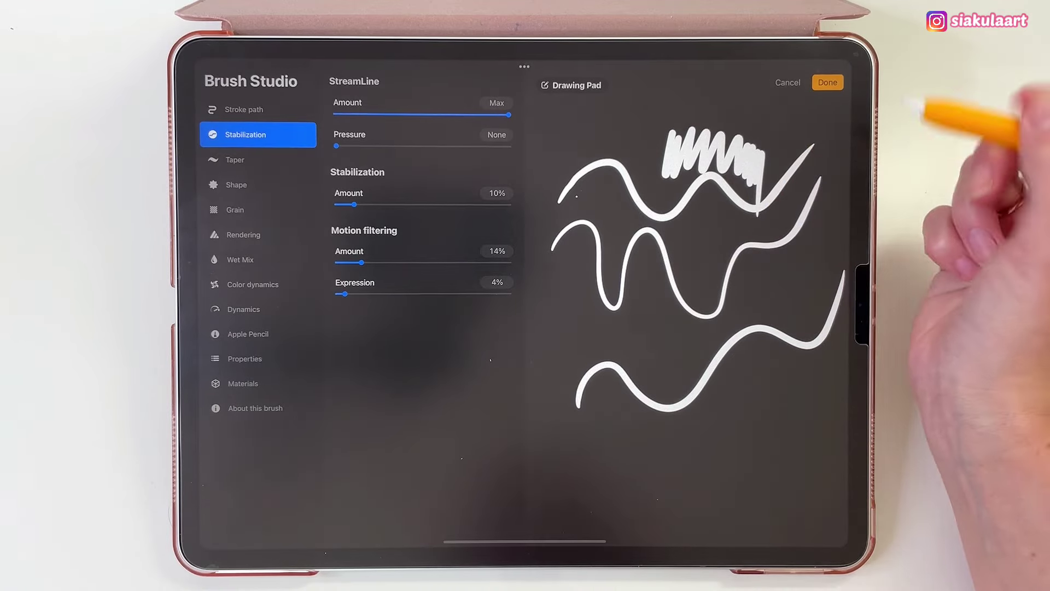
mouse_move(510, 115)
left_mouse_down()
mouse_move(462, 115)
mouse_move(475, 115)
left_mouse_up()
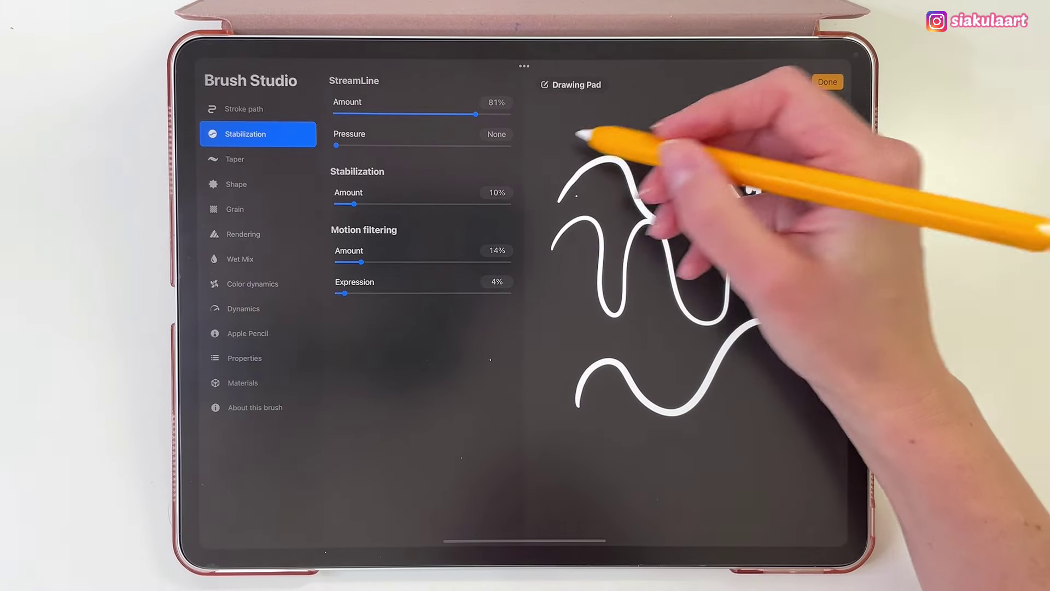
mouse_move(578, 123)
left_mouse_down()
mouse_move(567, 156)
mouse_move(634, 131)
mouse_move(726, 164)
left_mouse_up()
left_click_drag(639, 206, 812, 148)
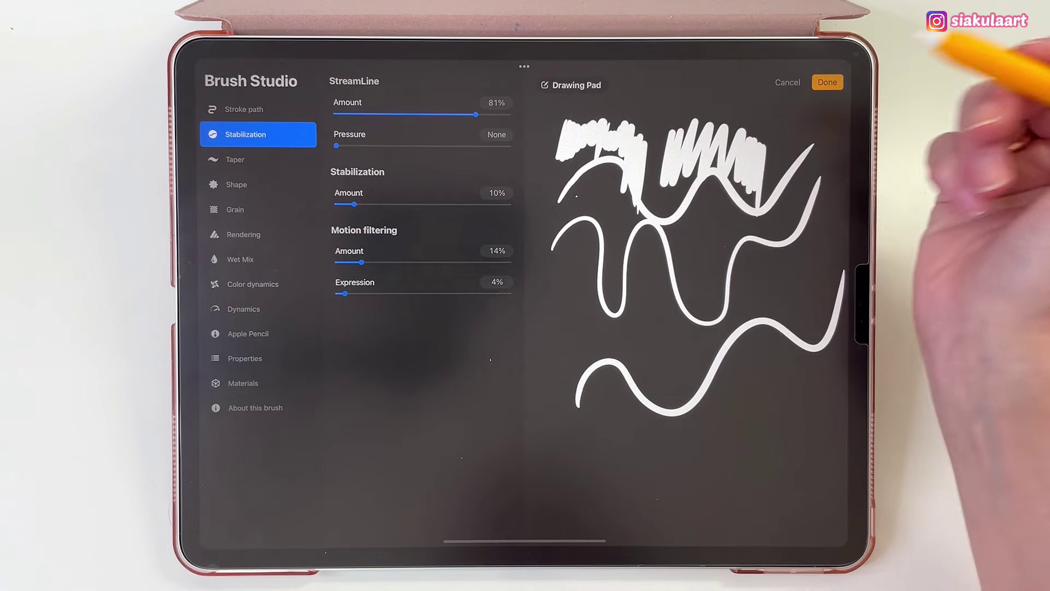
Step: Set motion filtering to 9% and StreamLine to 90%, test-draw, and save the Studio Pen
left_click_drag(362, 262, 352, 262)
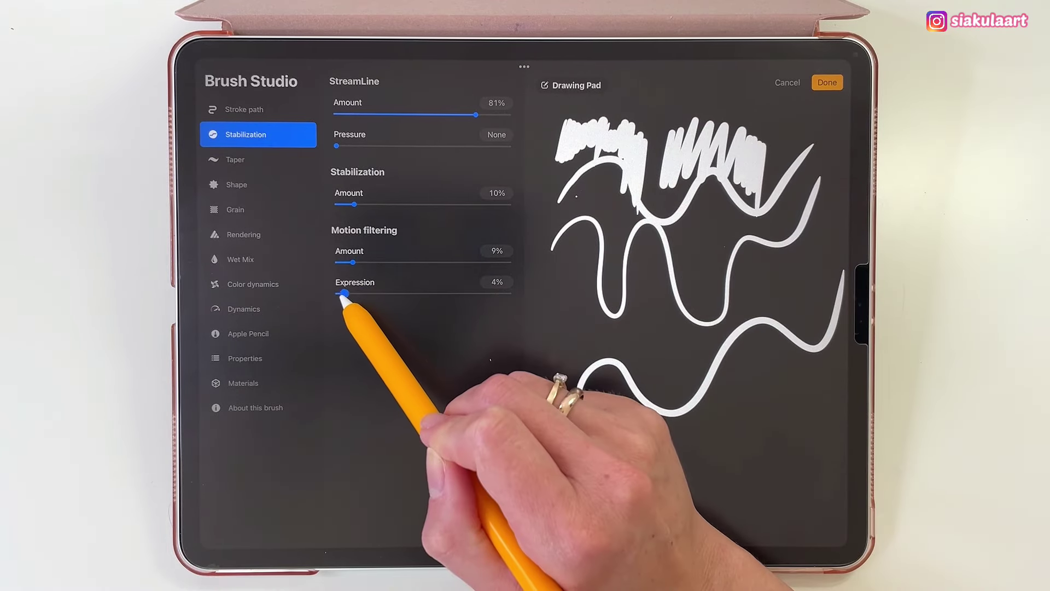
left_click_drag(475, 114, 492, 114)
left_click_drag(545, 377, 751, 340)
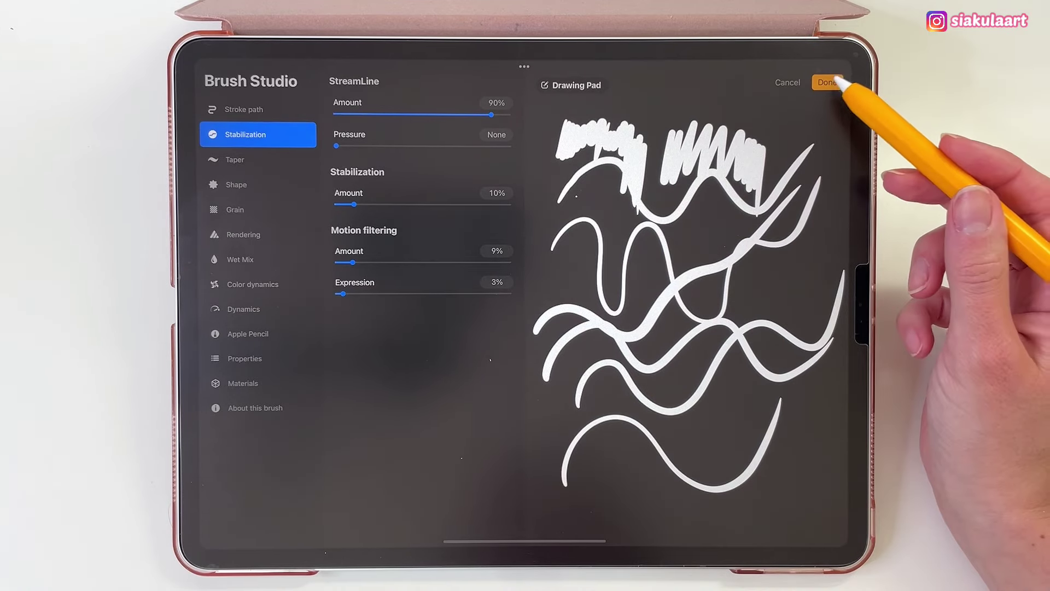
left_click(827, 82)
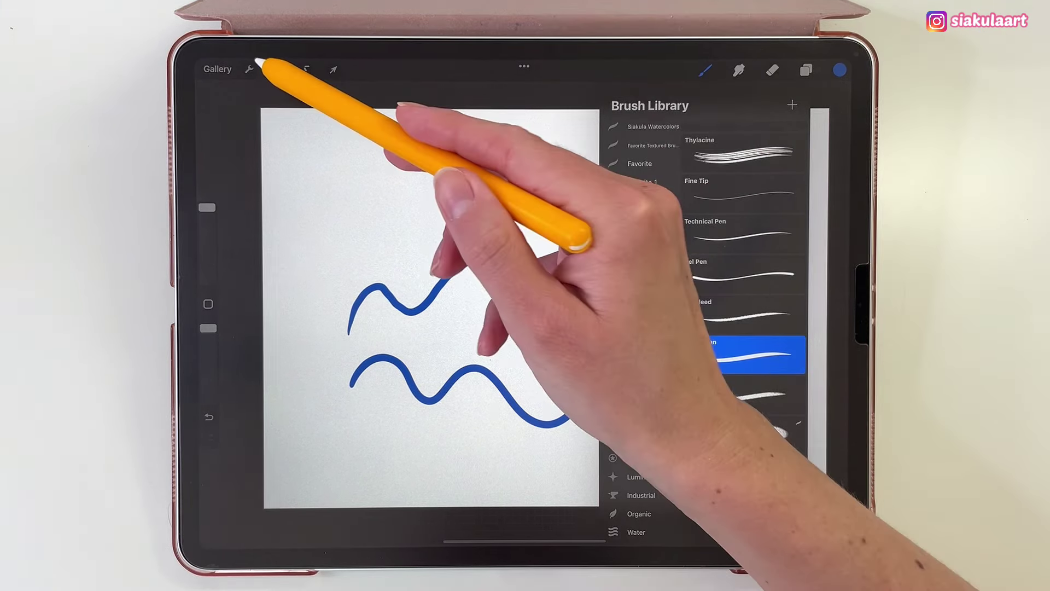
Step: Open the Pressure and Smoothing panel from the Actions Prefs tab
left_click(250, 69)
left_click(364, 128)
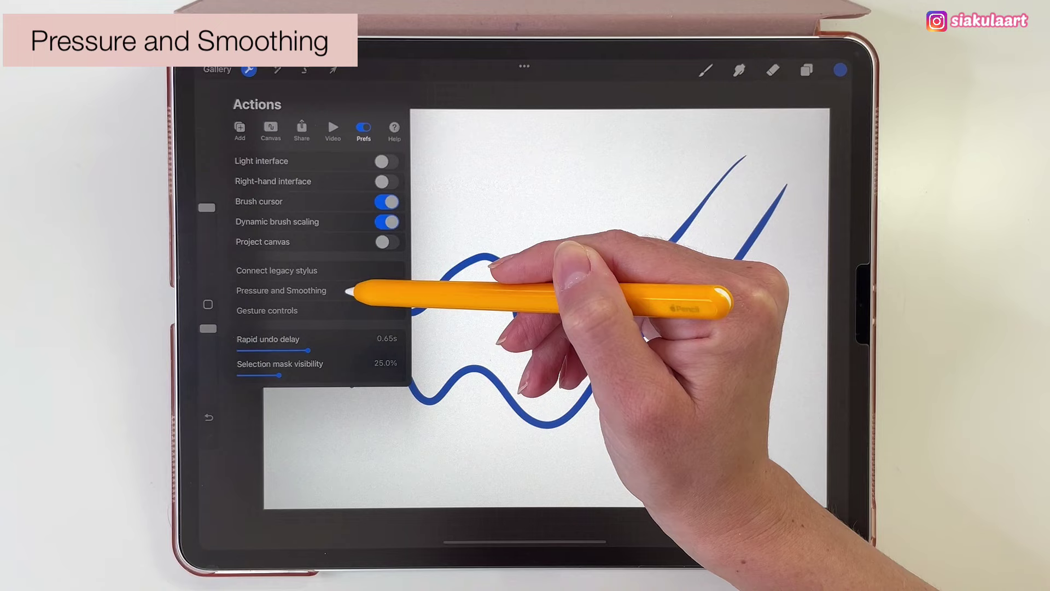
left_click(352, 291)
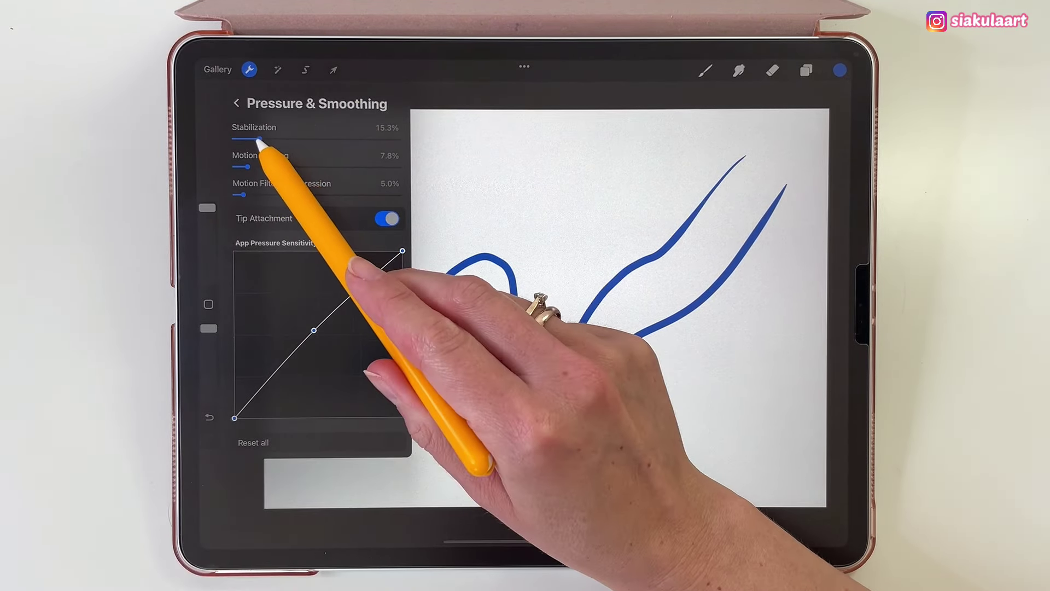
Step: Nudge global Stabilization up, return it to about 15.1%, and close the panel
left_click_drag(261, 140, 269, 141)
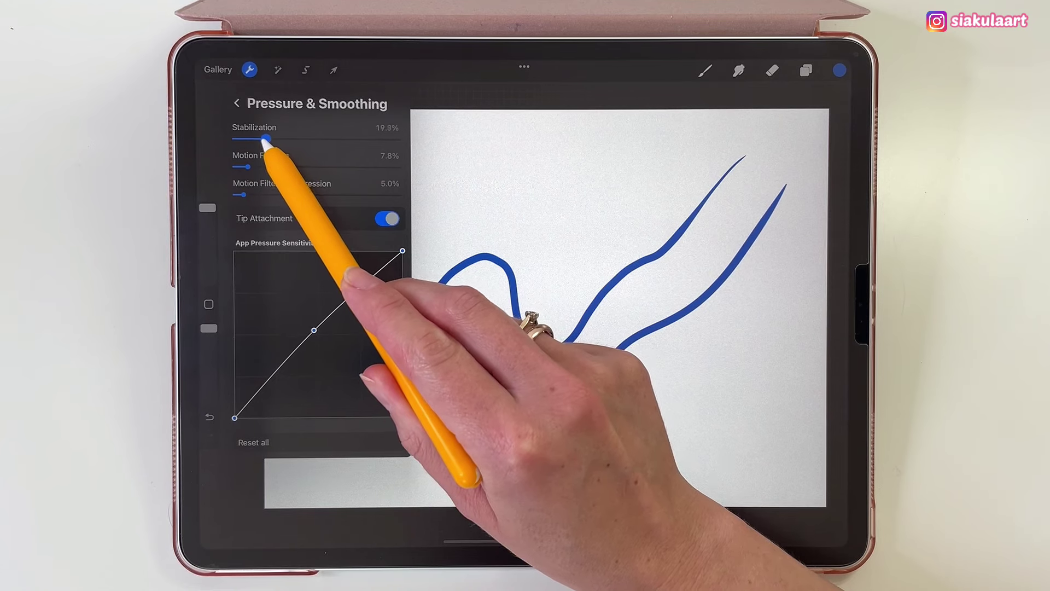
left_click_drag(261, 141, 262, 142)
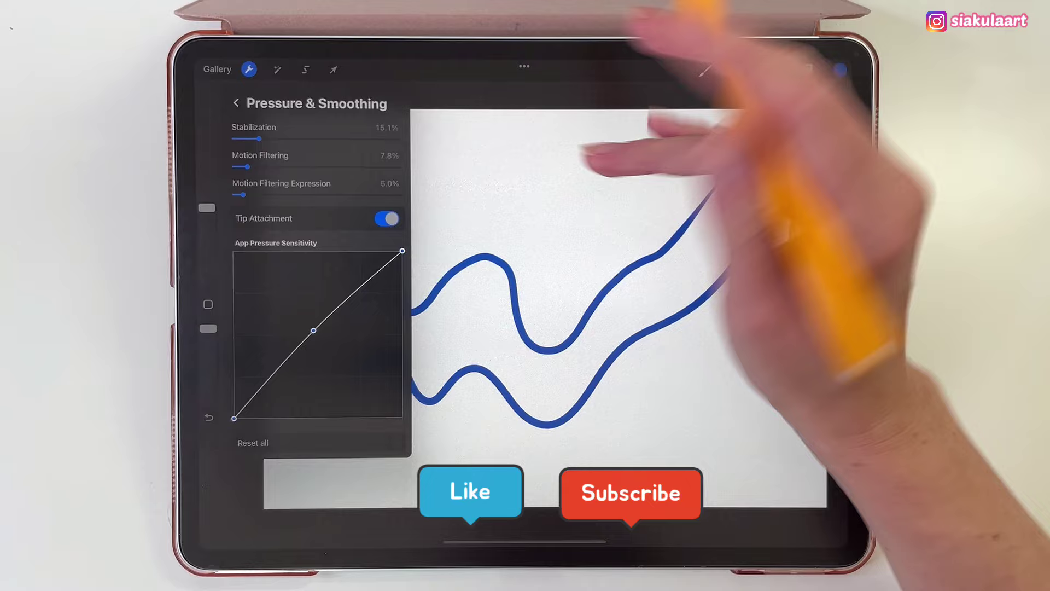
left_click(585, 238)
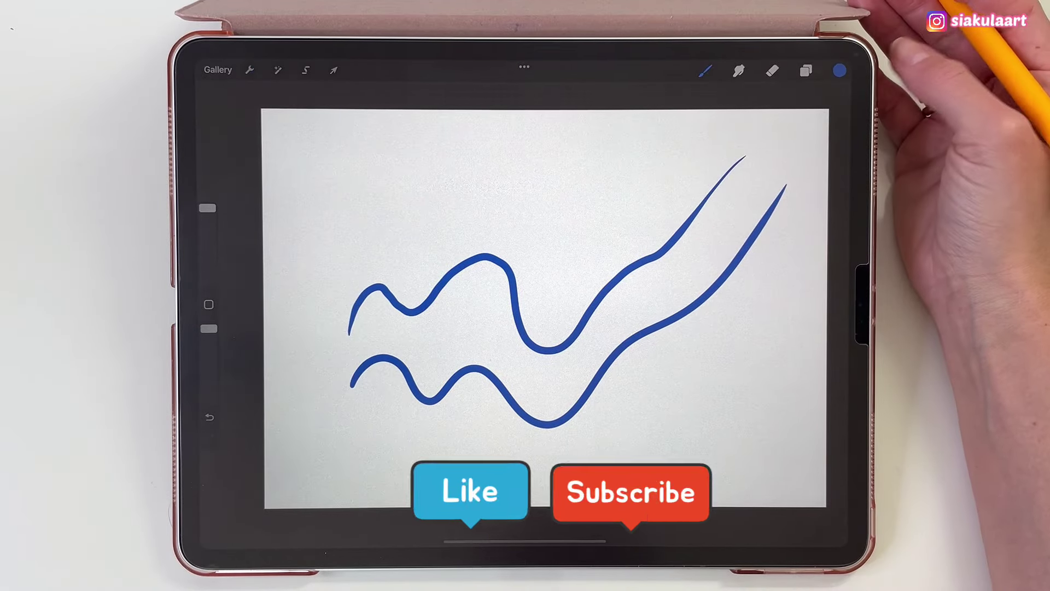